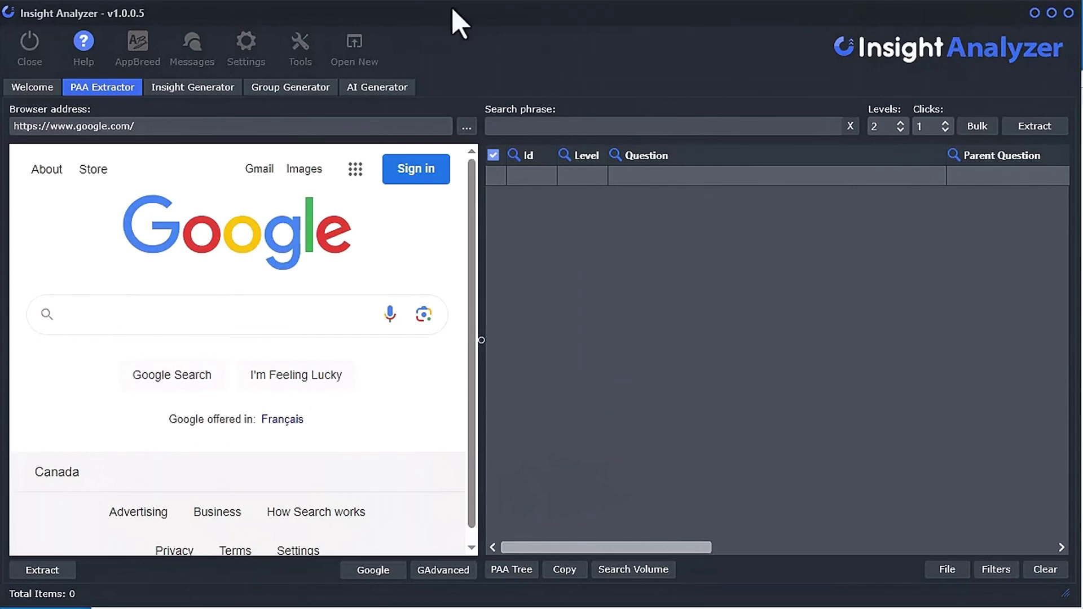
# Follow the settings link to the Keywords Everywhere API key sign-up page in the browser.
pyautogui.click(252, 47)
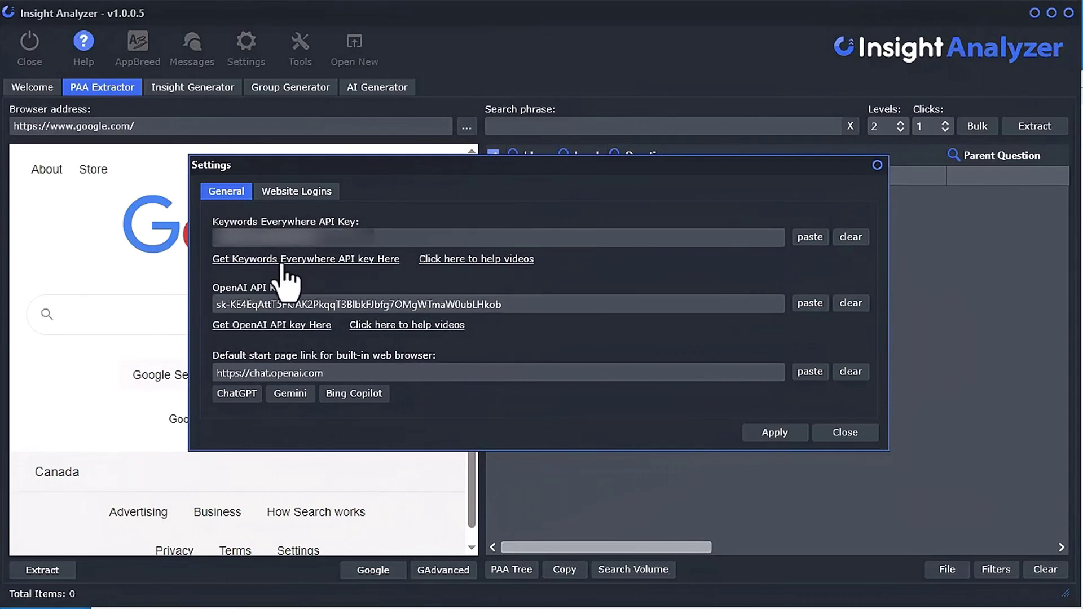
pyautogui.click(342, 263)
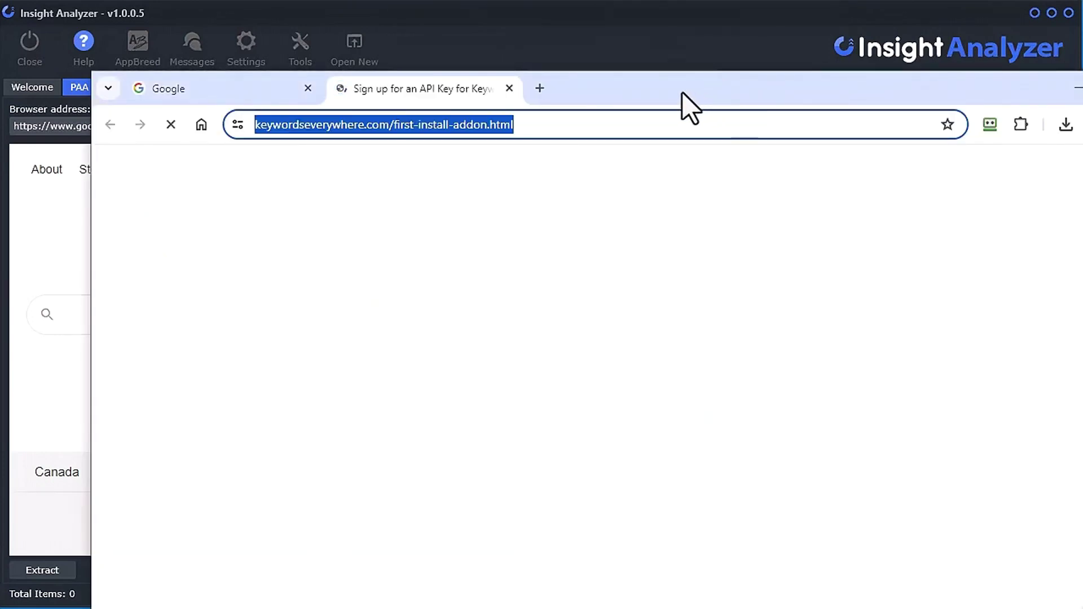
# Open the Keywords Everywhere pricing page in a new tab and review the annual plans.
pyautogui.moveTo(681, 92); pyautogui.dragTo(596, 33)
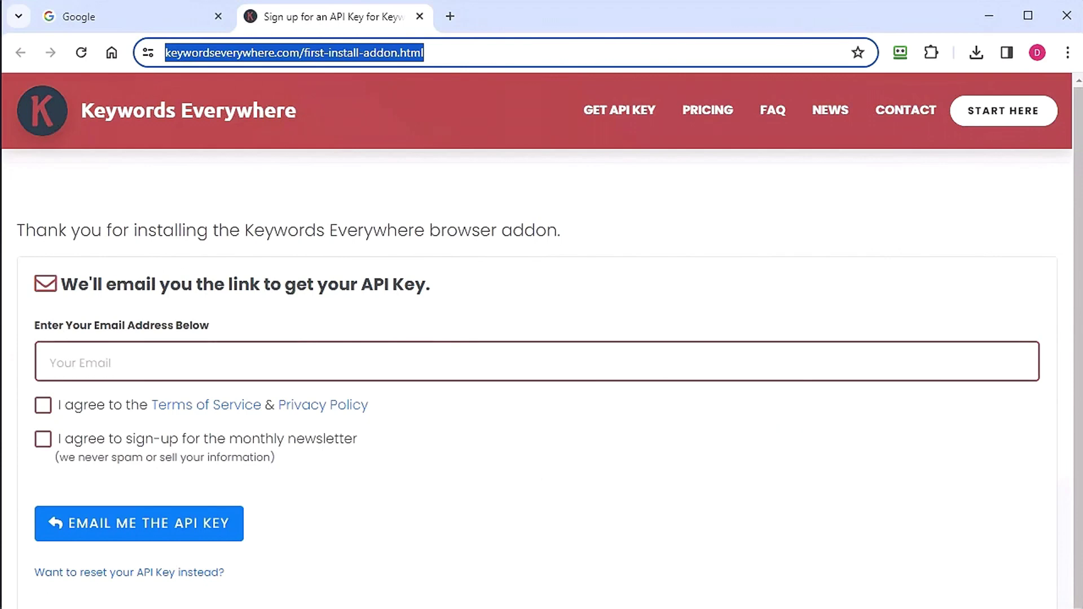
pyautogui.rightClick(703, 116)
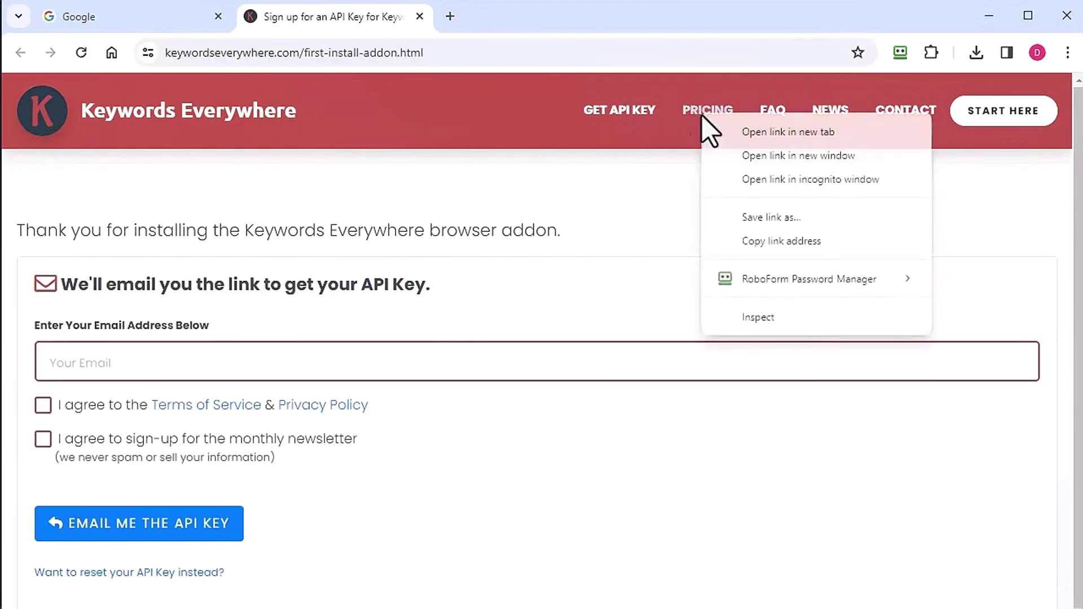
pyautogui.press('Escape')
pyautogui.click(506, 26)
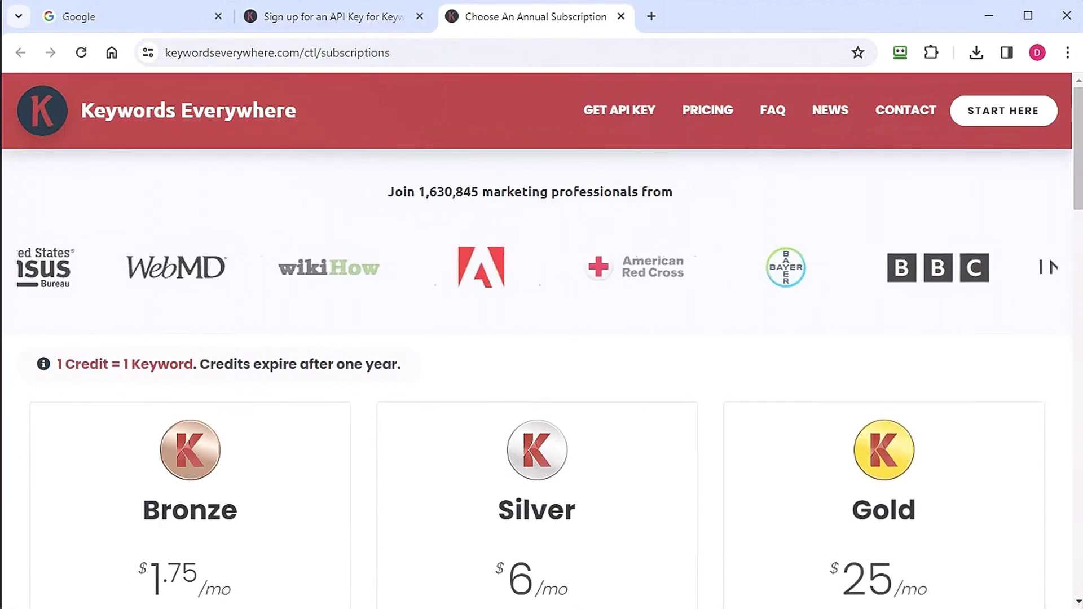
pyautogui.scroll(-4, 665, 363)
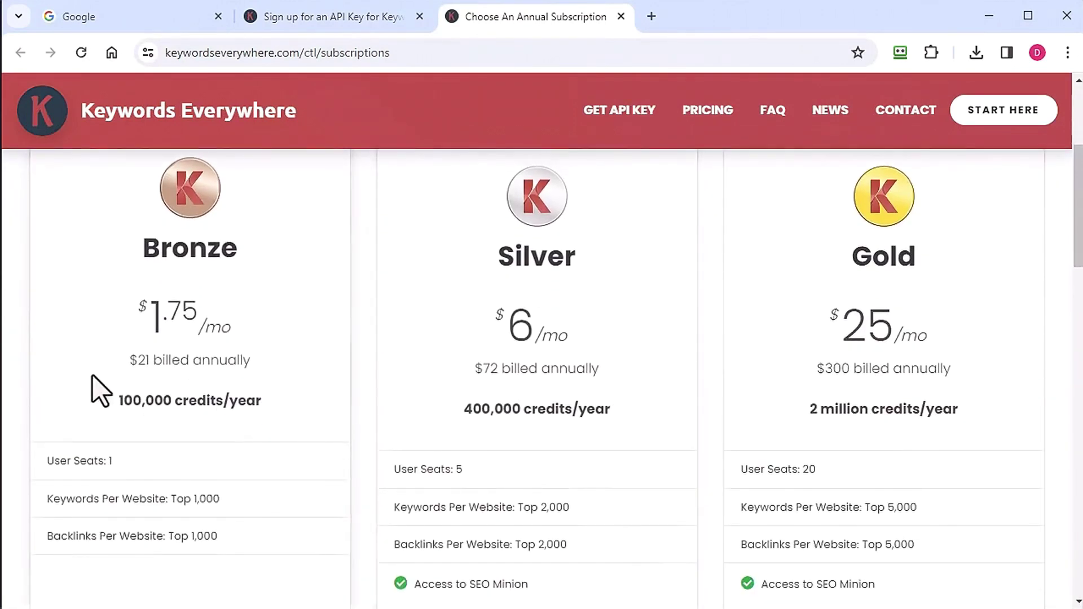
pyautogui.scroll(-6, 681, 411)
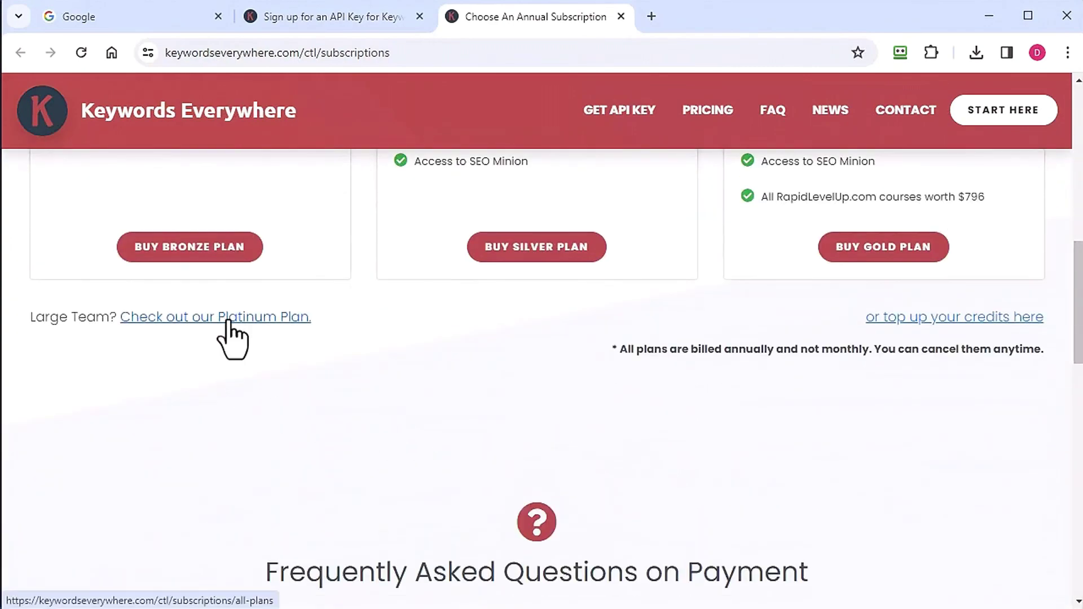
pyautogui.scroll(-13, 564, 406)
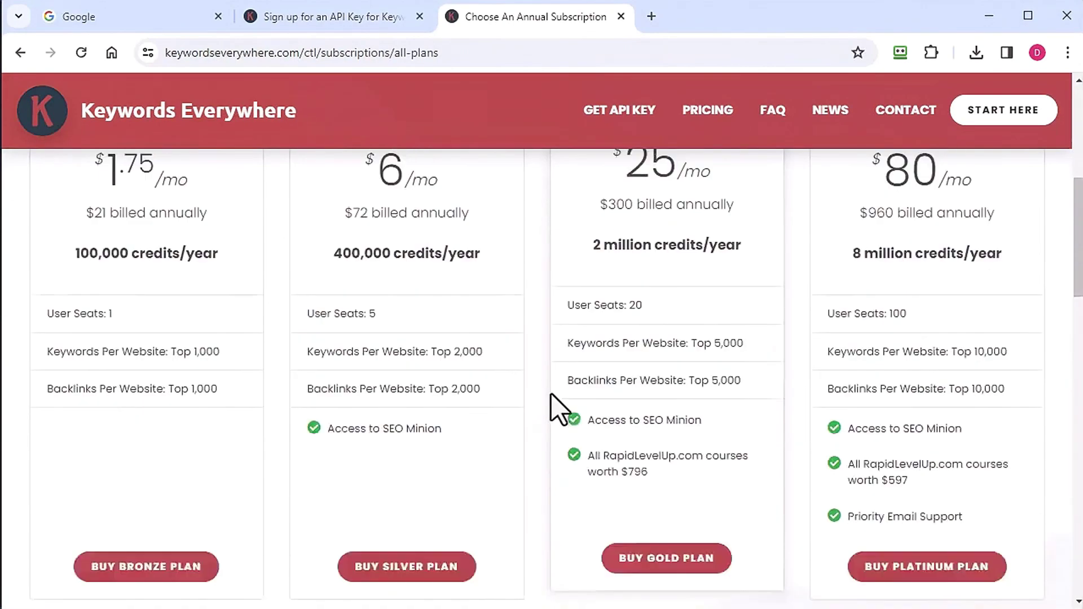
pyautogui.scroll(-3, 540, 424)
pyautogui.scroll(5, 616, 459)
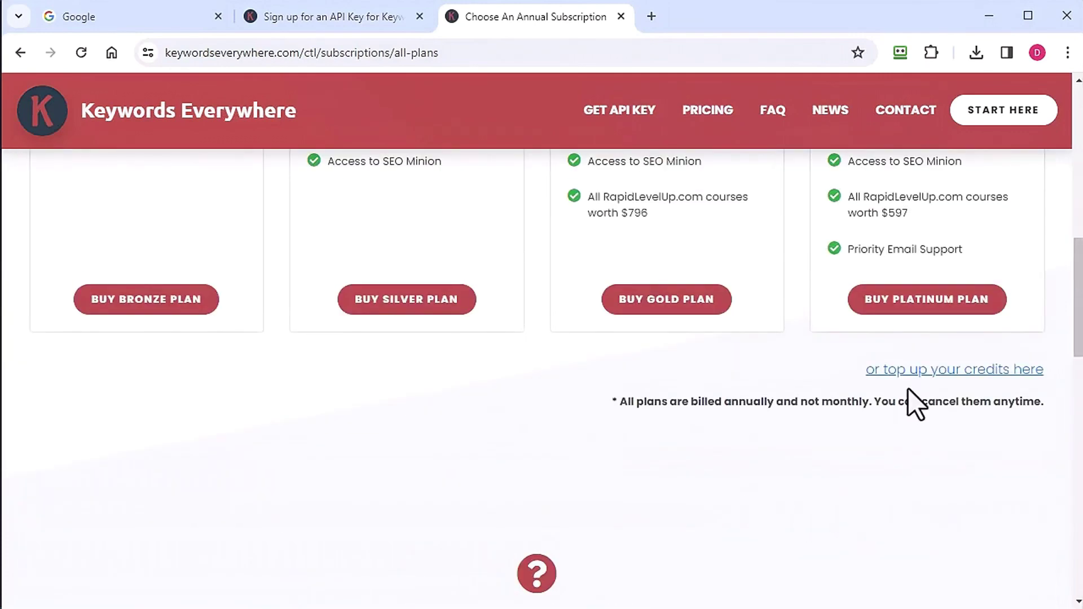
# Compare the credit top-up packages against the annual subscription plans.
pyautogui.click(910, 379)
pyautogui.scroll(-4, 671, 436)
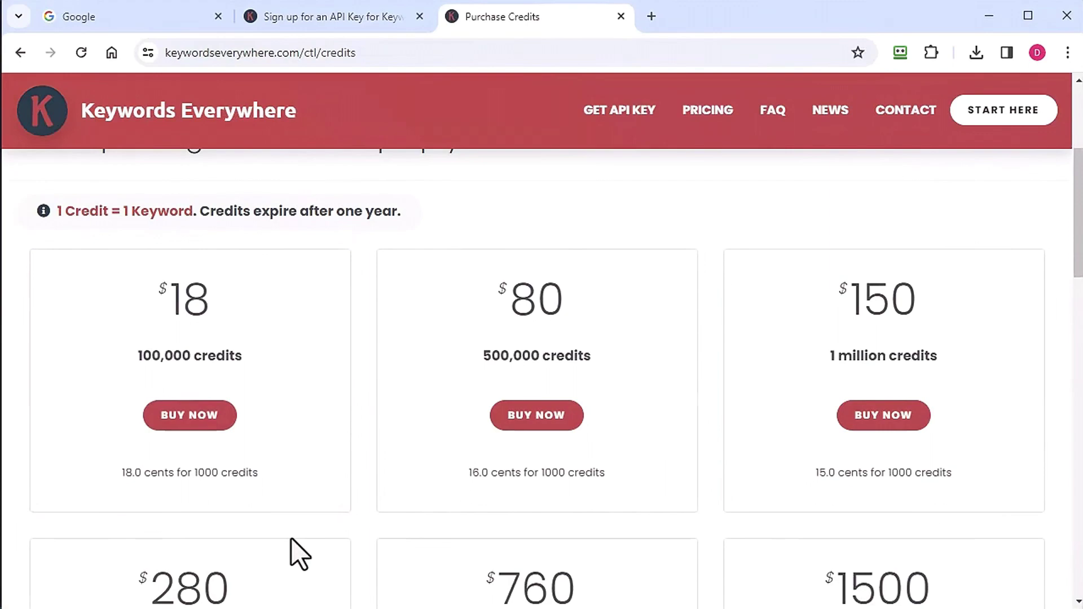
pyautogui.scroll(-10, 291, 542)
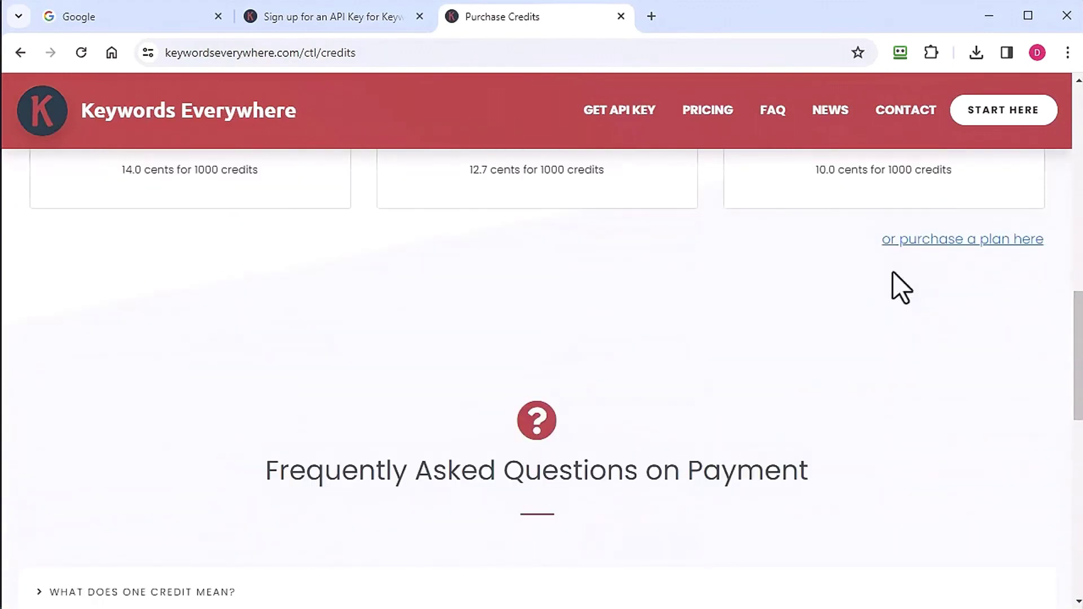
pyautogui.click(919, 252)
pyautogui.scroll(-6, 716, 423)
pyautogui.scroll(-2, 724, 423)
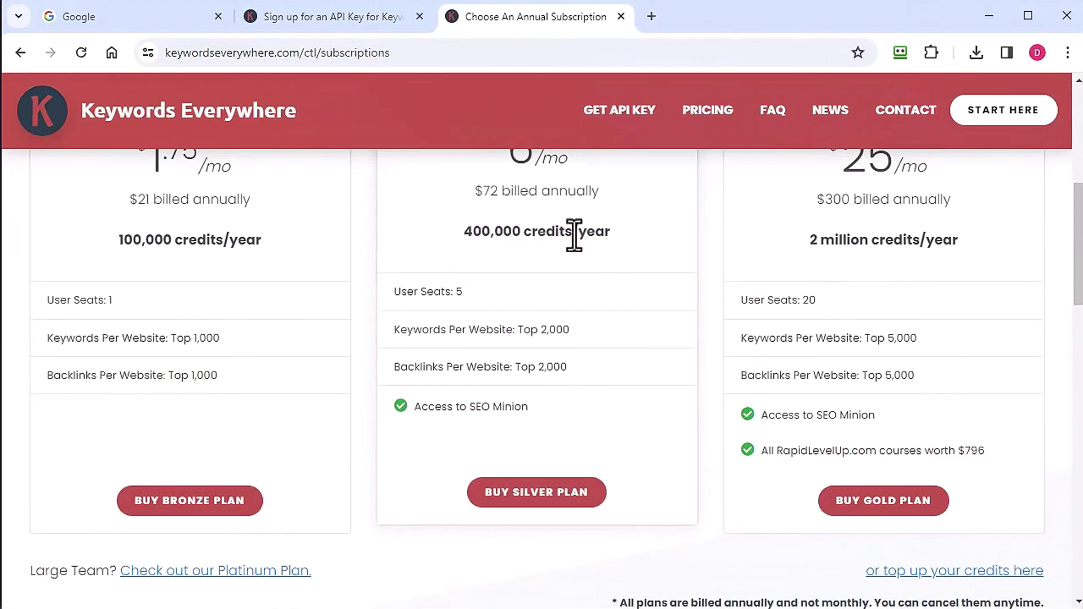
pyautogui.scroll(3, 648, 406)
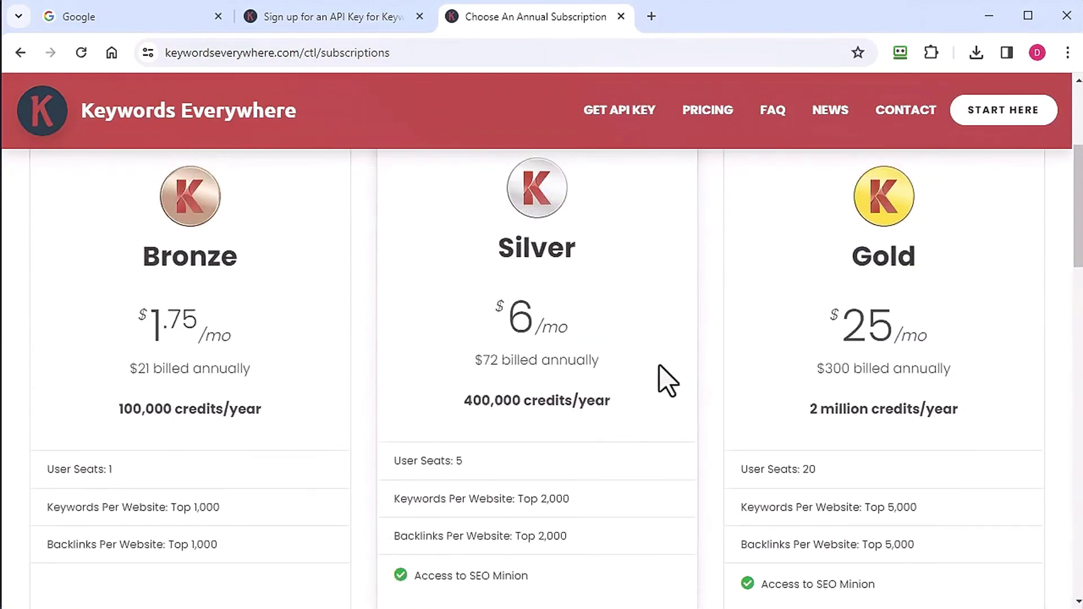
pyautogui.scroll(2, 652, 387)
pyautogui.scroll(-2, 700, 411)
pyautogui.scroll(-5, 714, 434)
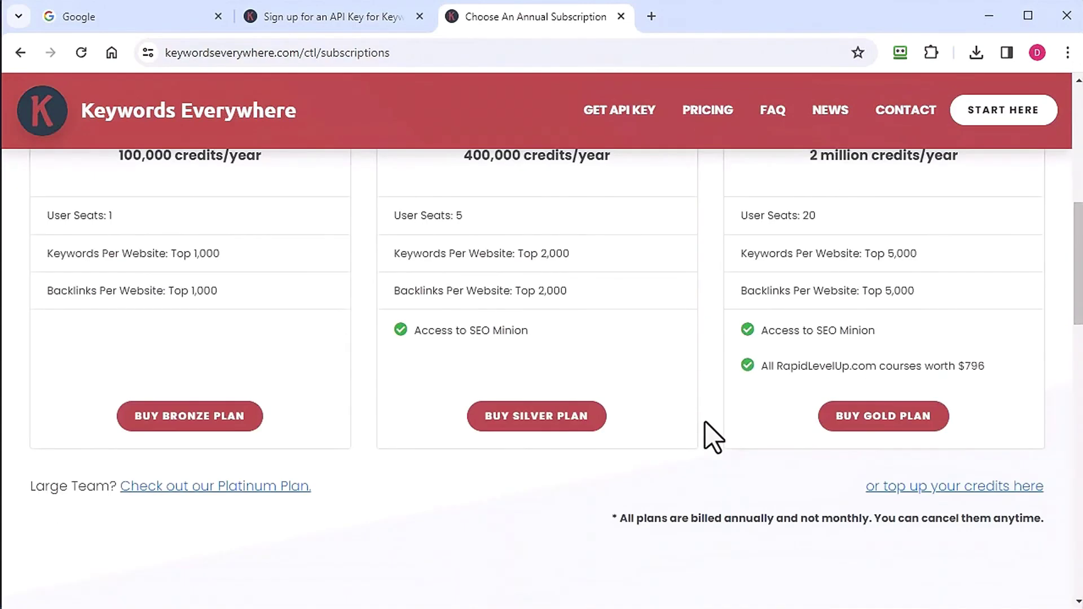
pyautogui.scroll(9, 713, 435)
# Open the Purchase Credits page listing packages from $18 for 100,000 credits to $1500.
pyautogui.click(311, 18)
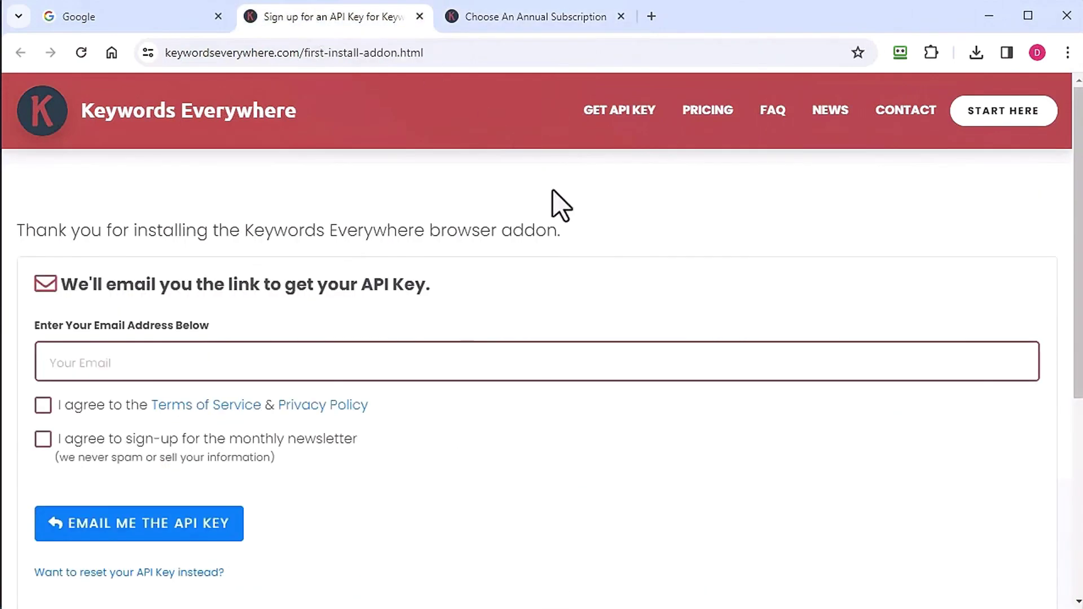
pyautogui.click(528, 31)
pyautogui.scroll(-10, 654, 418)
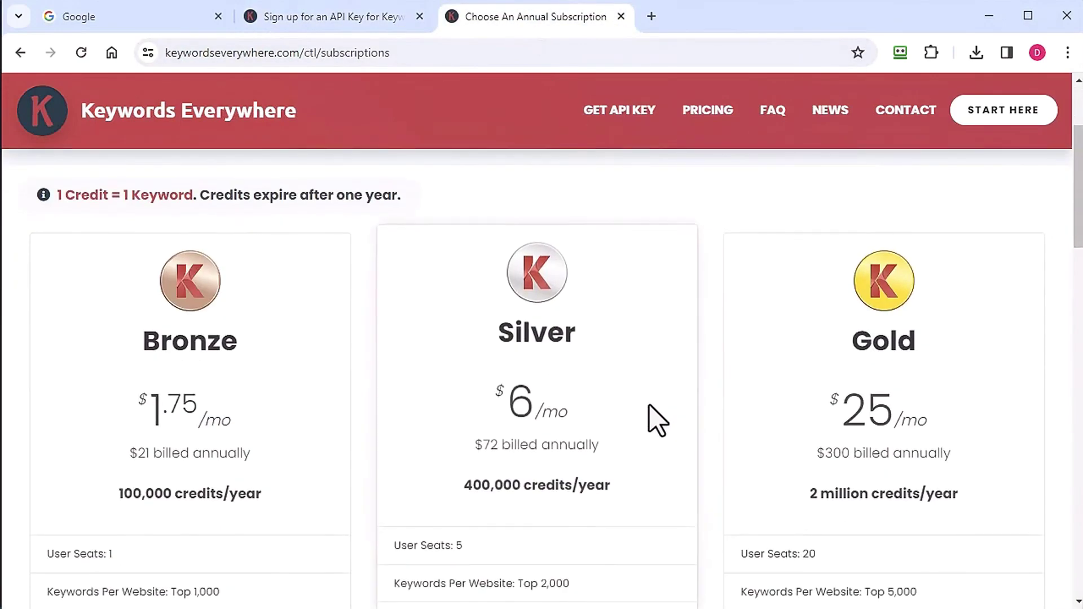
pyautogui.click(930, 320)
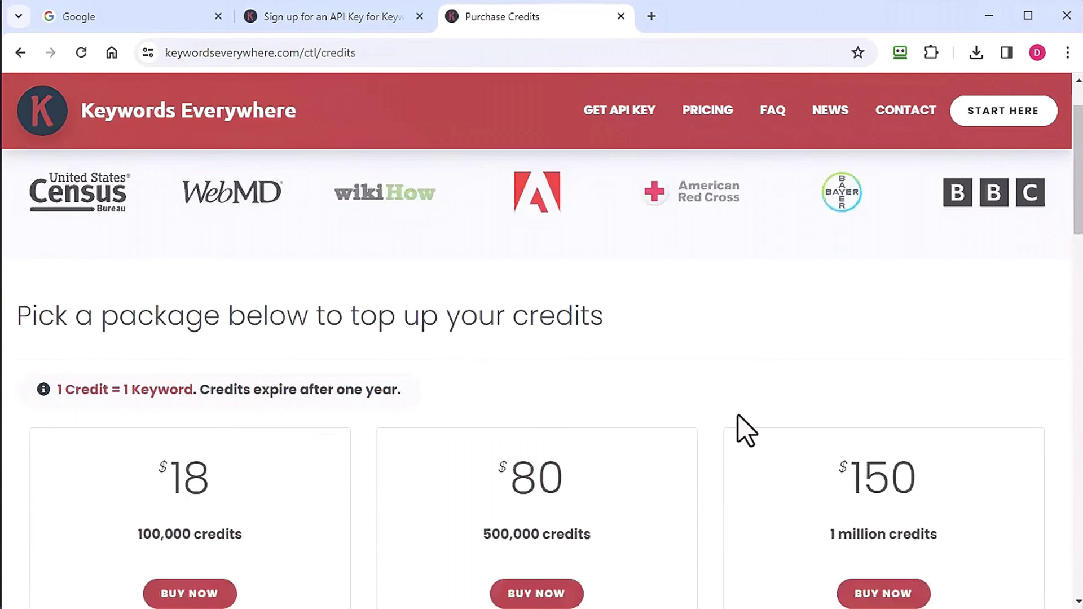
pyautogui.scroll(-3, 734, 439)
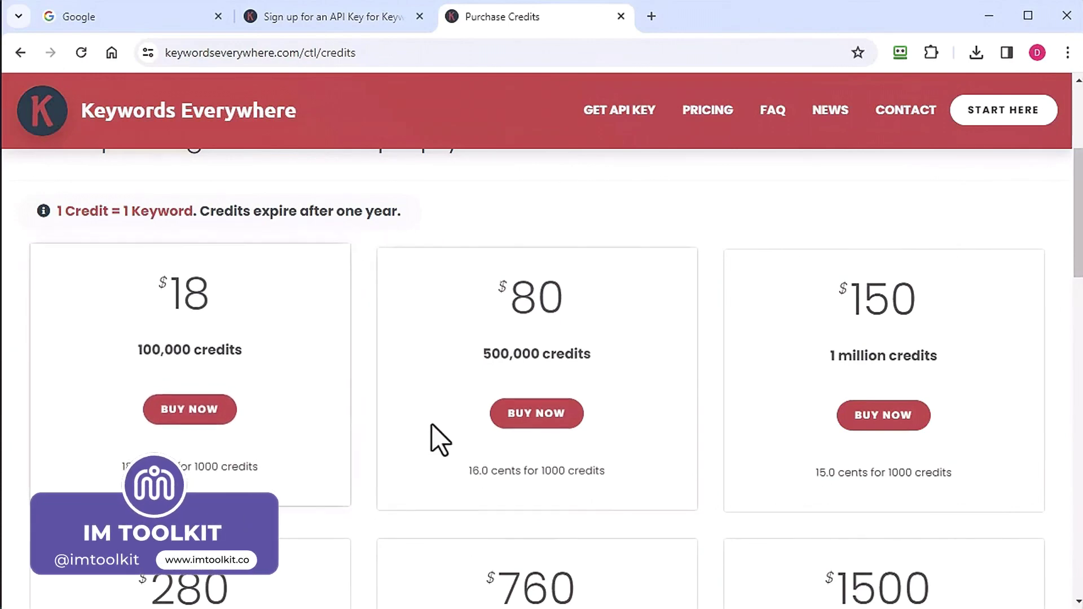
# Paste the account e-mail, accept the Terms of Service and newsletter, then head to Gmail.
pyautogui.click(336, 20)
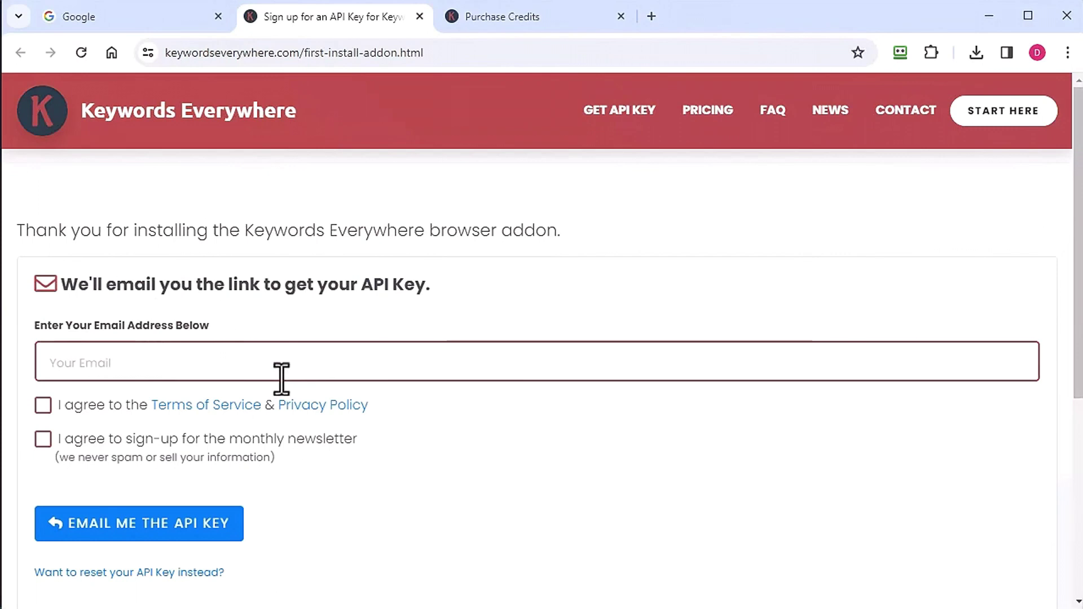
pyautogui.click(236, 367)
pyautogui.hotkey('ctrl', 'v')
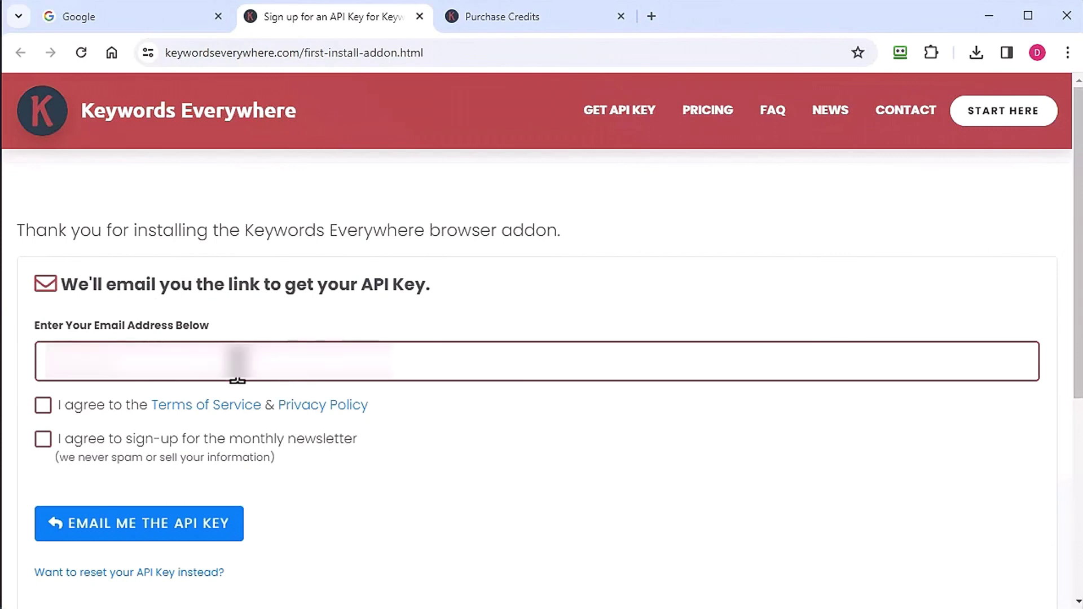
pyautogui.click(42, 407)
pyautogui.click(42, 440)
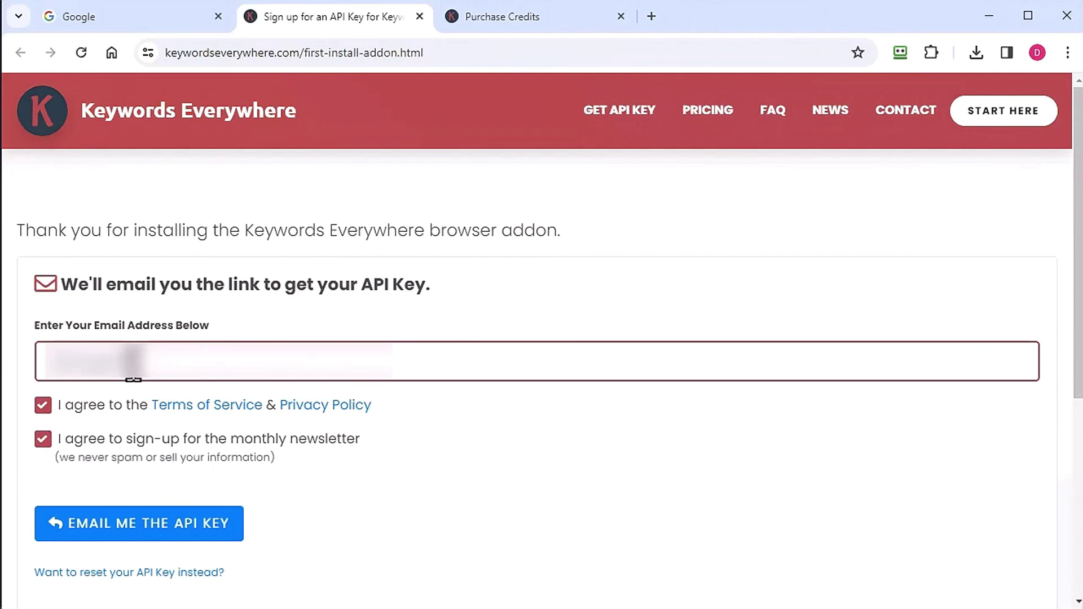
pyautogui.write('gmail.google.com/mail/u/0/#inbox/FMfcgzGxSRLGrWXISnrlvtXPXJhVjRJF')
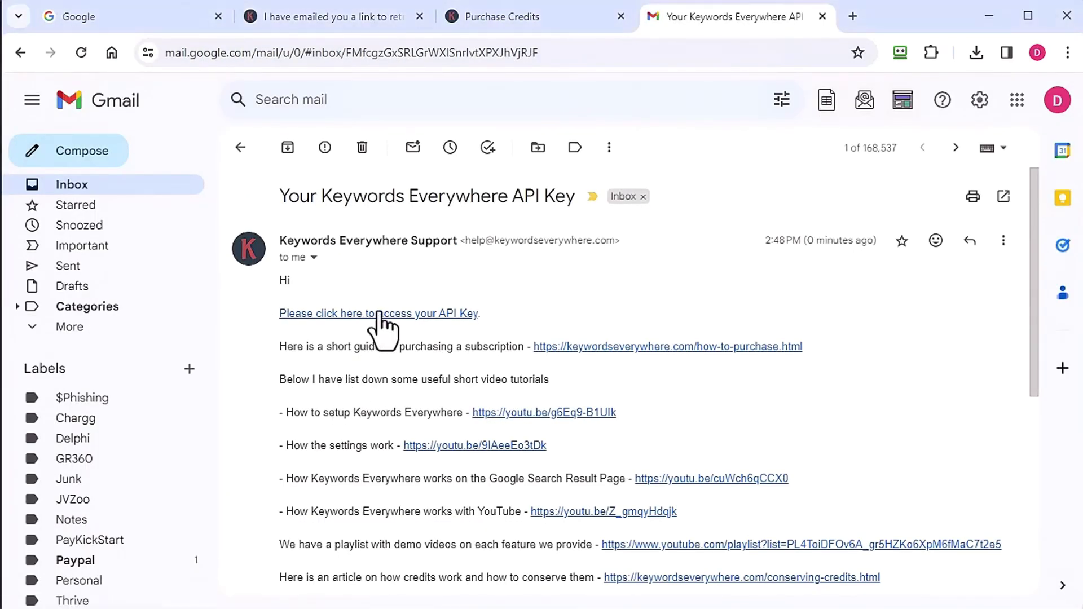
# Open the Your API Key page from the Keywords Everywhere email and copy the key.
pyautogui.click(379, 315)
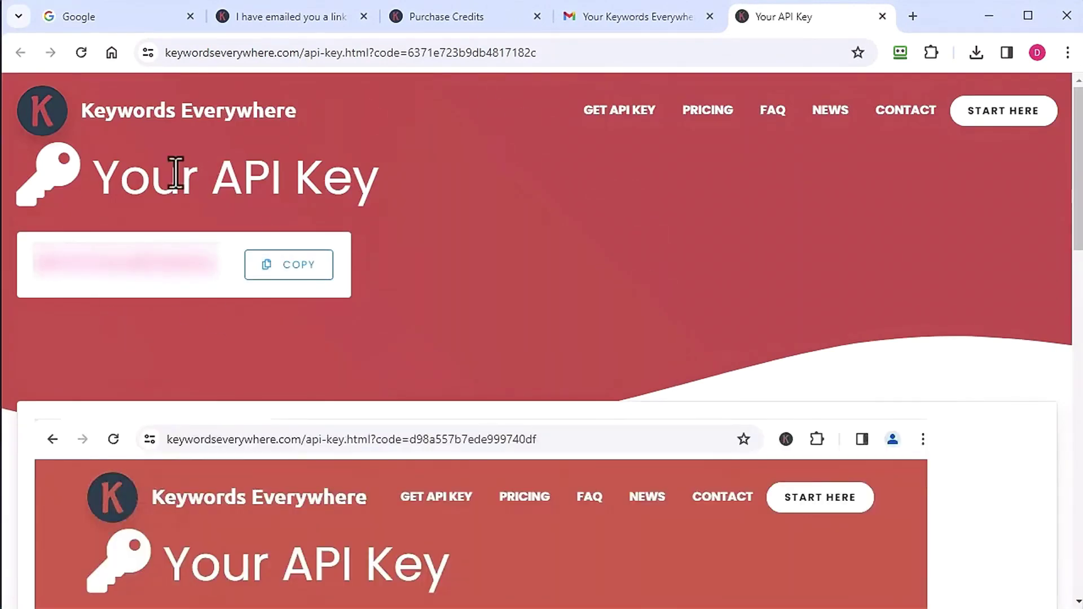
pyautogui.click(287, 269)
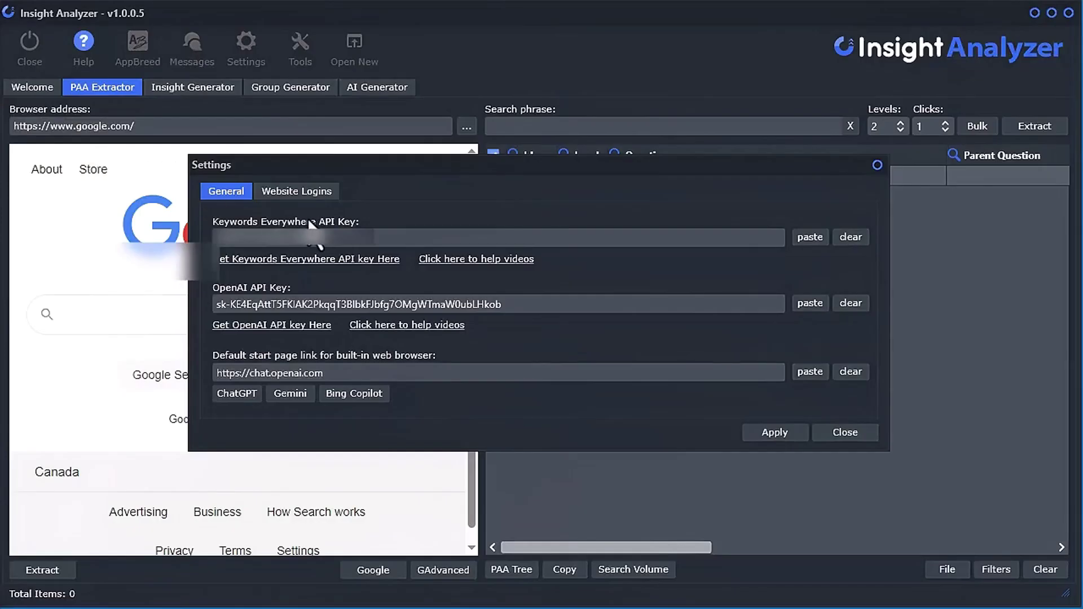
# Paste the copied key into the Keywords Everywhere API Key field and apply it.
pyautogui.click(810, 237)
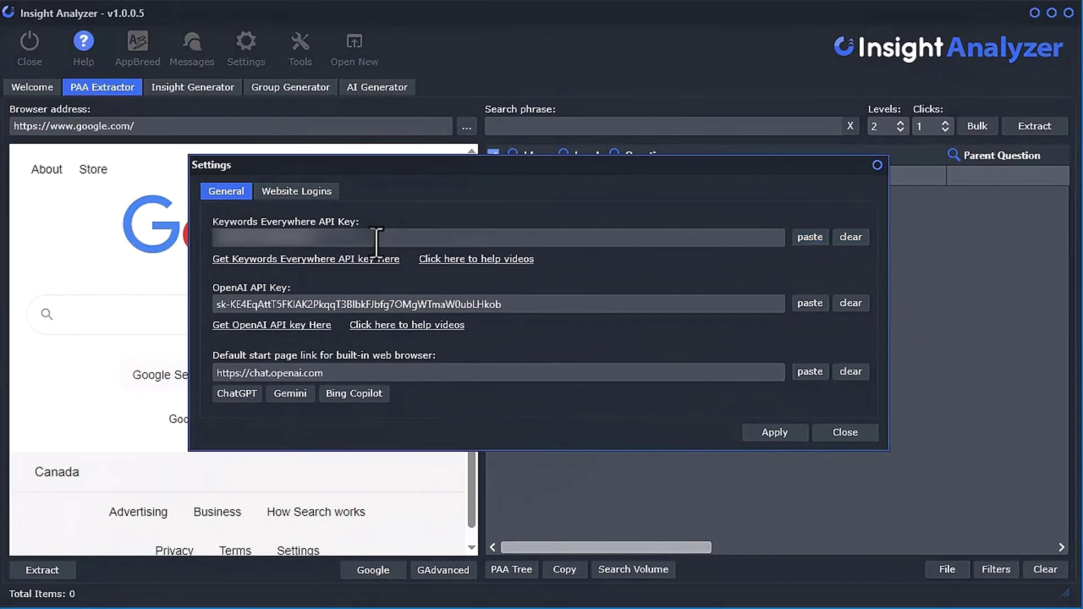
pyautogui.click(793, 435)
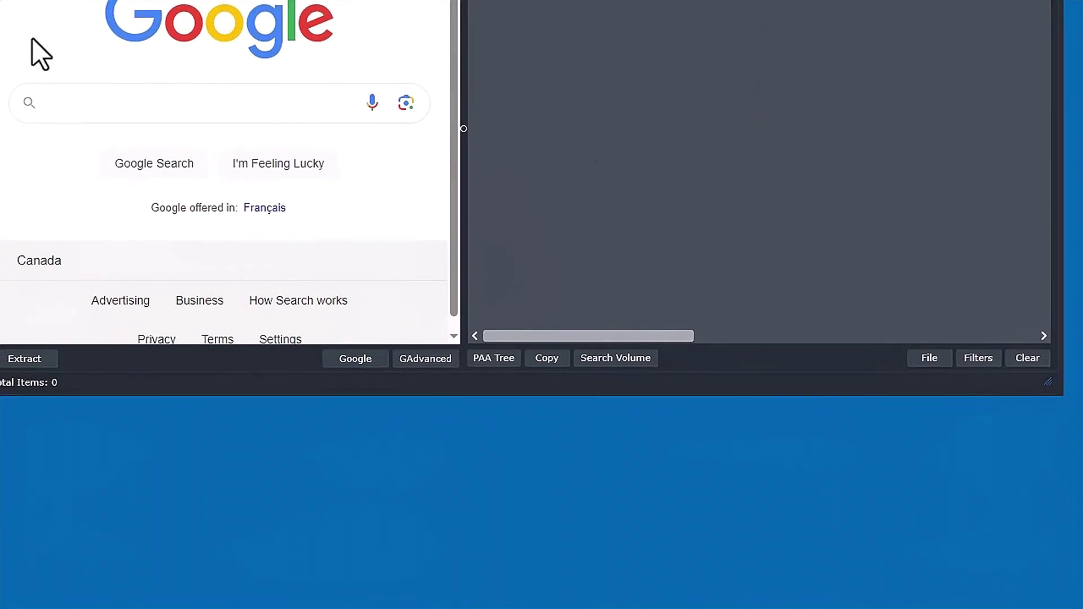
# Load the saved 118-question puppy training project and bring up Search Volume > Keywords Everywhere.
pyautogui.click(930, 359)
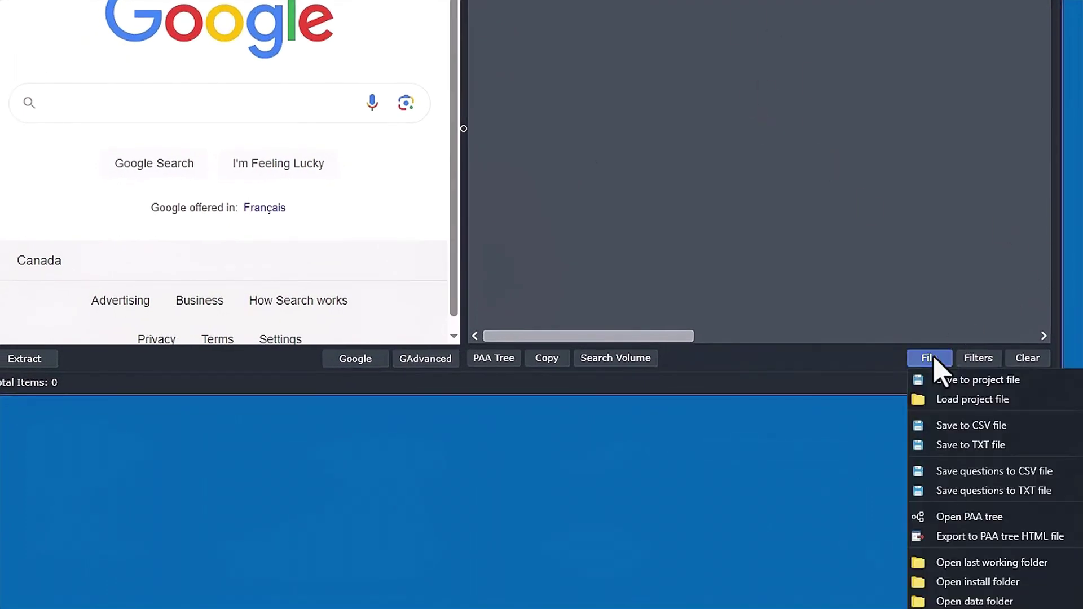
pyautogui.click(952, 401)
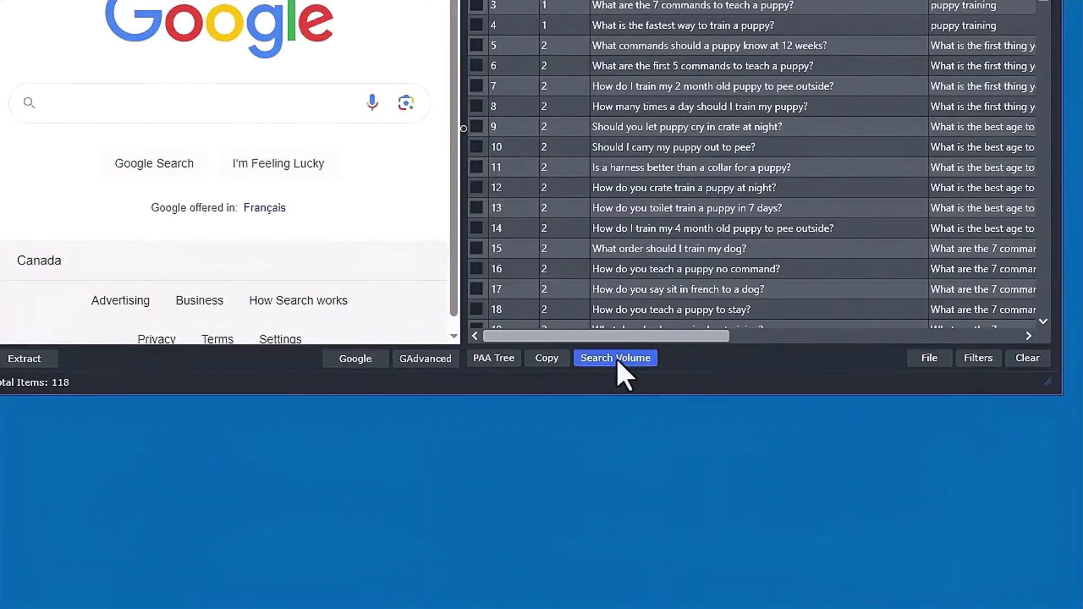
pyautogui.click(608, 362)
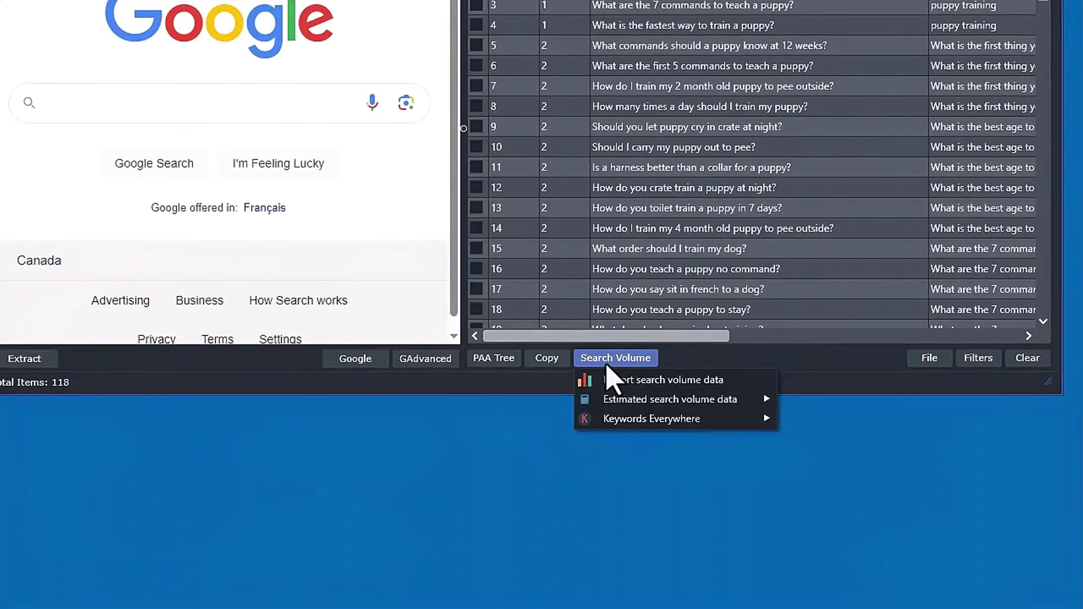
pyautogui.moveTo(648, 420)
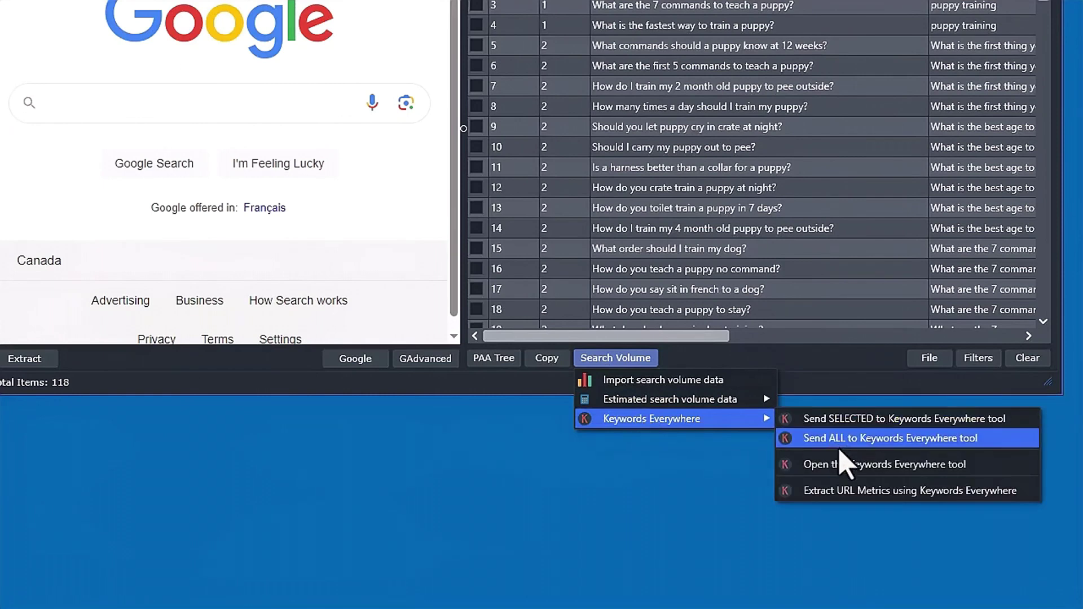
# Extract URL Monthly Traffic and Ranked Keywords via Keywords Everywhere, sorted by traffic descending.
pyautogui.click(890, 490)
pyautogui.moveTo(570, 336); pyautogui.dragTo(889, 352)
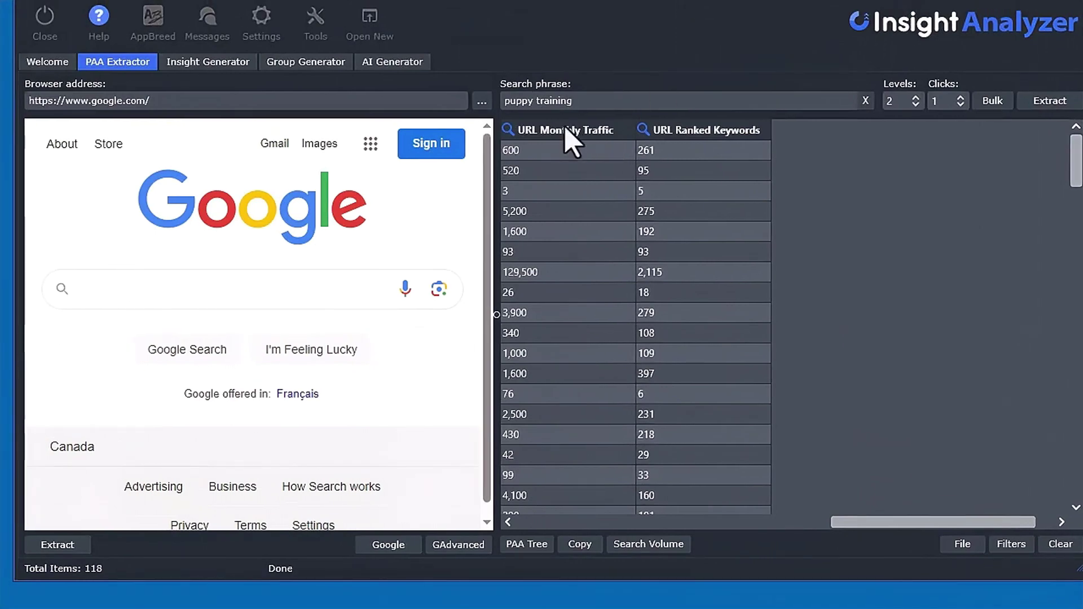
pyautogui.click(566, 120)
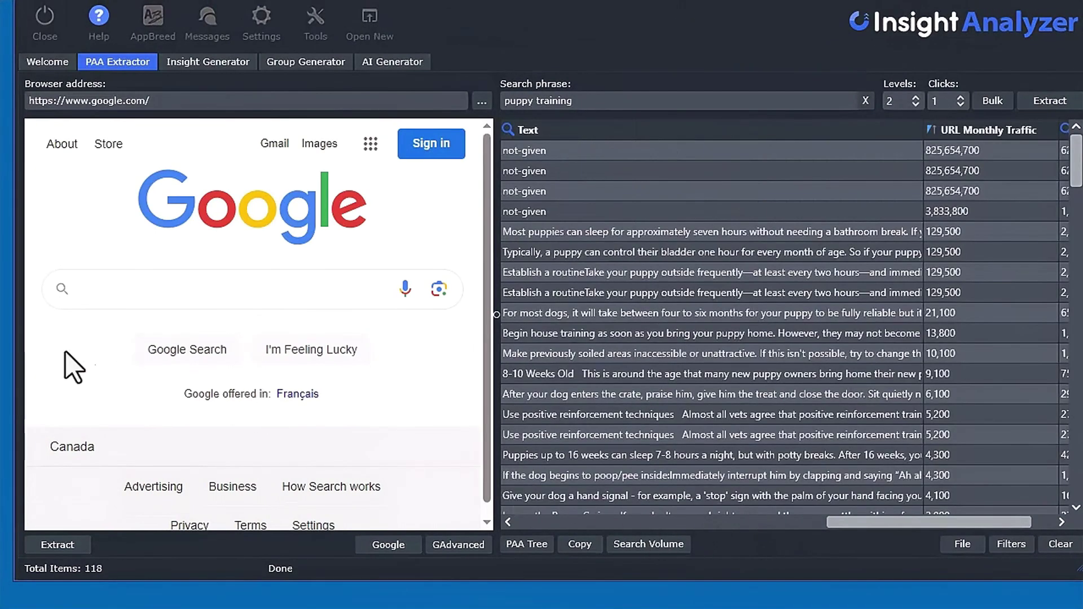
# Widen the window and resize the result columns to review traffic figures like 6,100.
pyautogui.moveTo(12, 353); pyautogui.dragTo(0, 353)
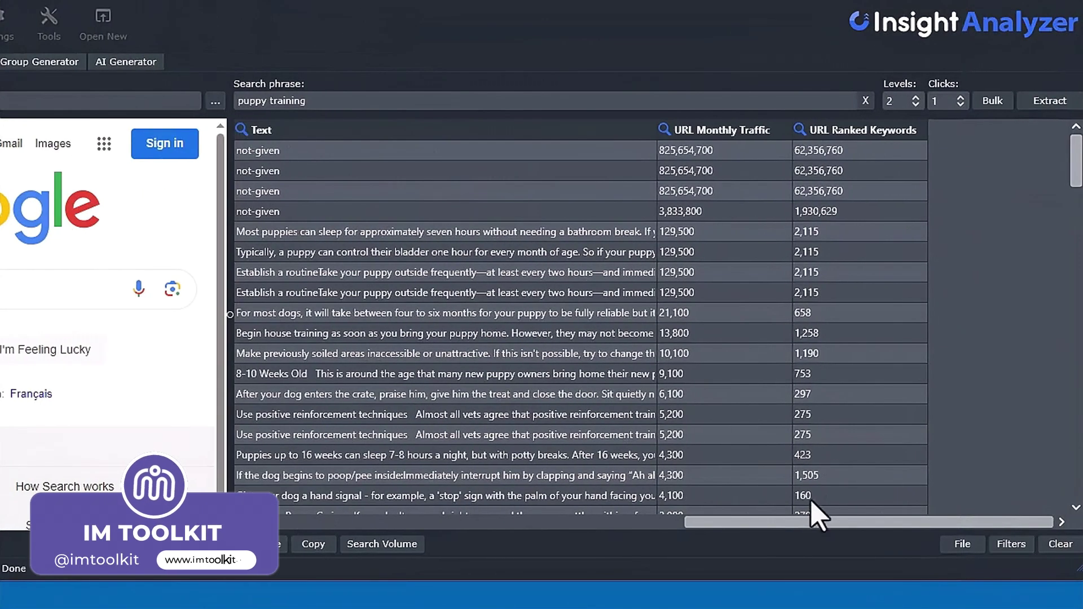
pyautogui.moveTo(800, 523); pyautogui.dragTo(706, 523)
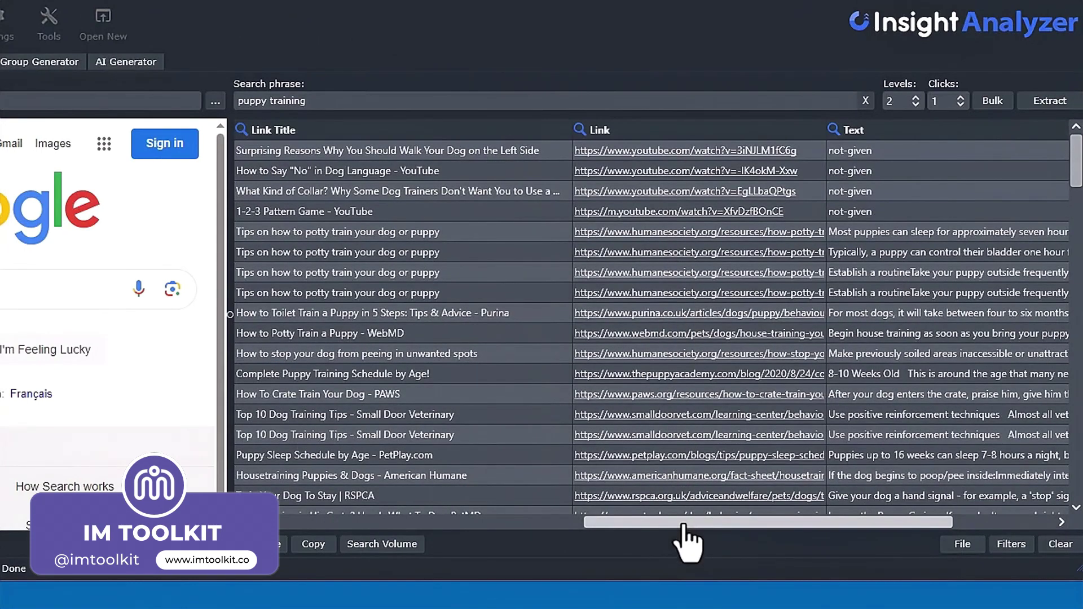
pyautogui.moveTo(683, 525); pyautogui.dragTo(785, 524)
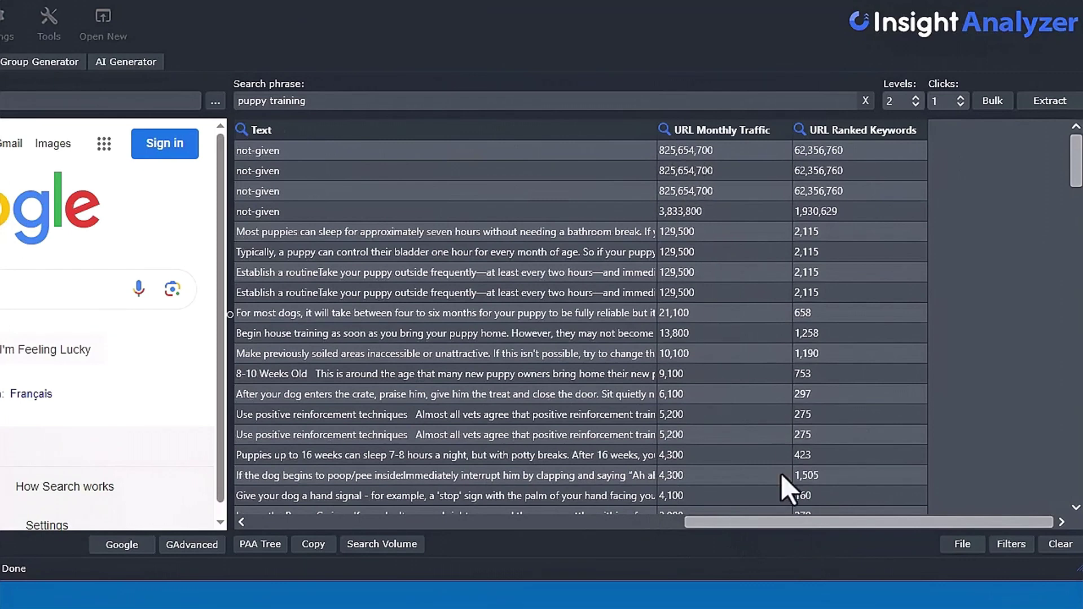
pyautogui.moveTo(773, 537); pyautogui.dragTo(810, 541)
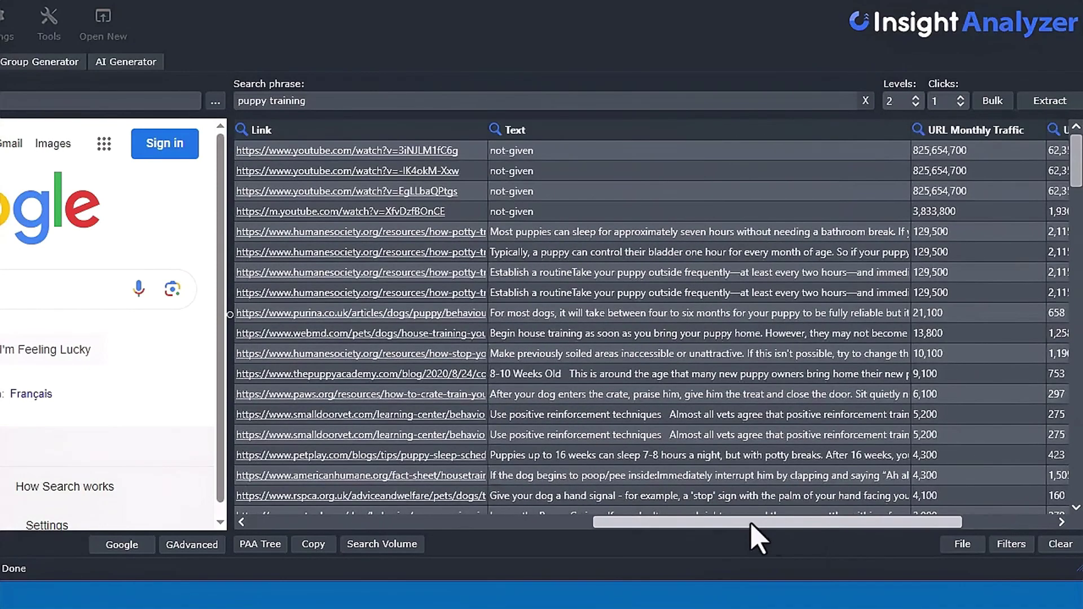
pyautogui.click(697, 395)
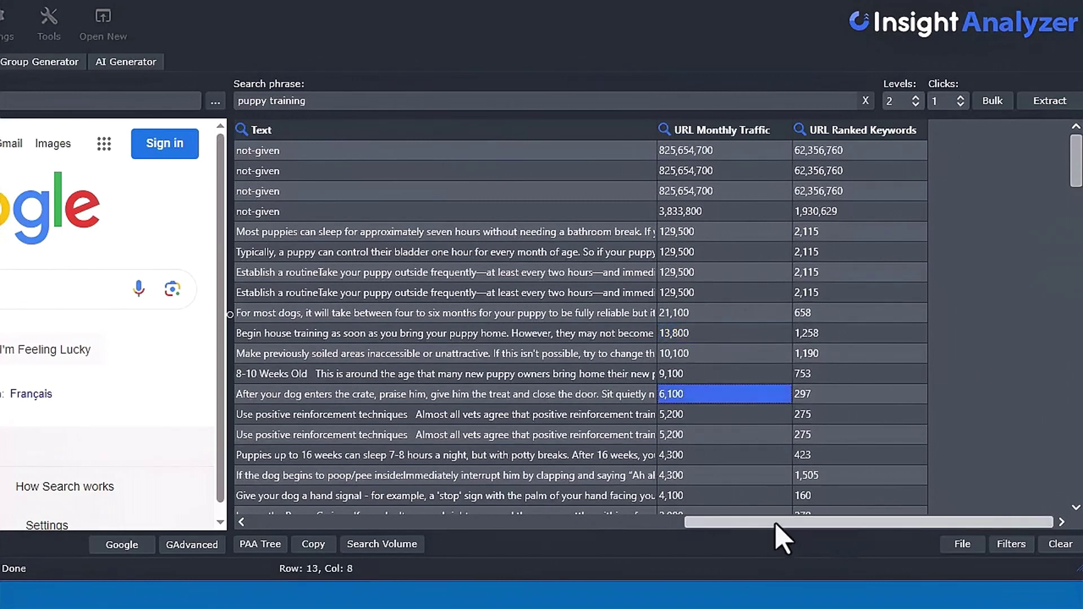
pyautogui.moveTo(779, 526); pyautogui.dragTo(696, 527)
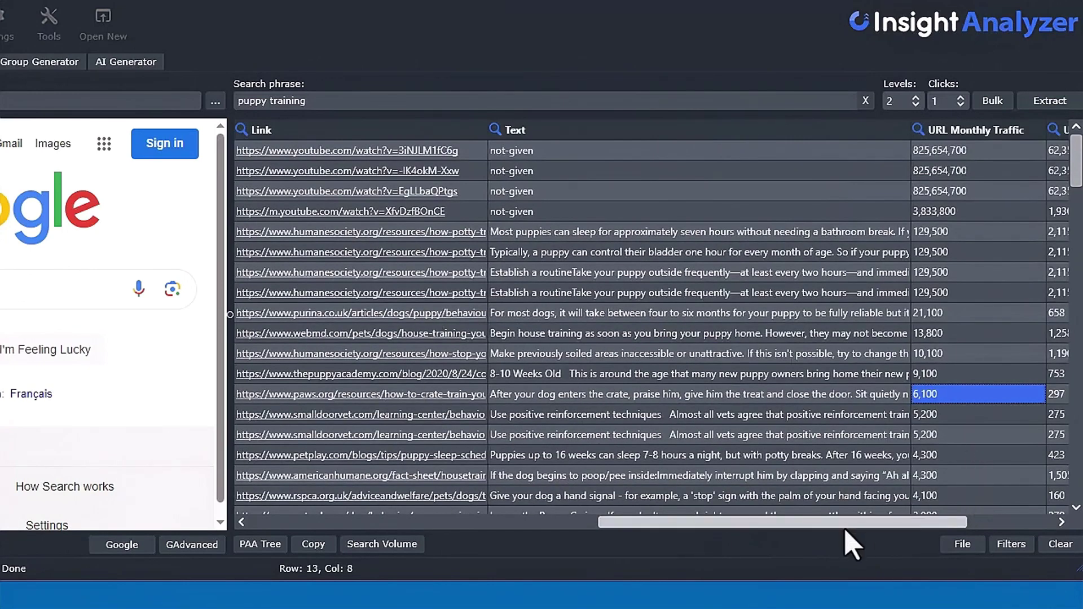
pyautogui.moveTo(853, 522); pyautogui.dragTo(948, 523)
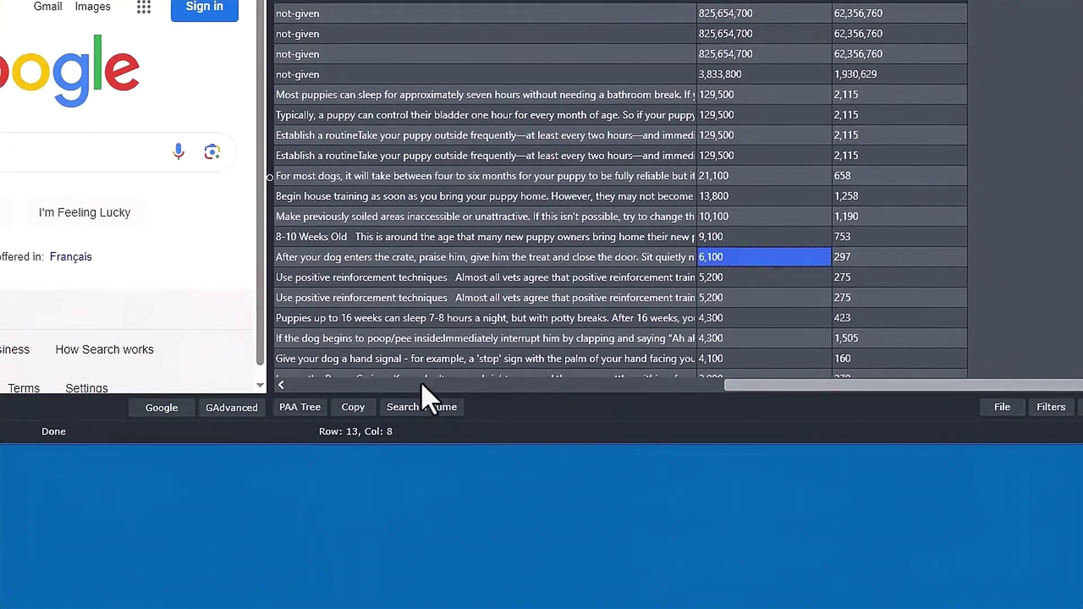
# Send all 118 questions to the Keywords Everywhere tool and sort by Volume, 14,800 first.
pyautogui.click(382, 544)
pyautogui.moveTo(442, 465)
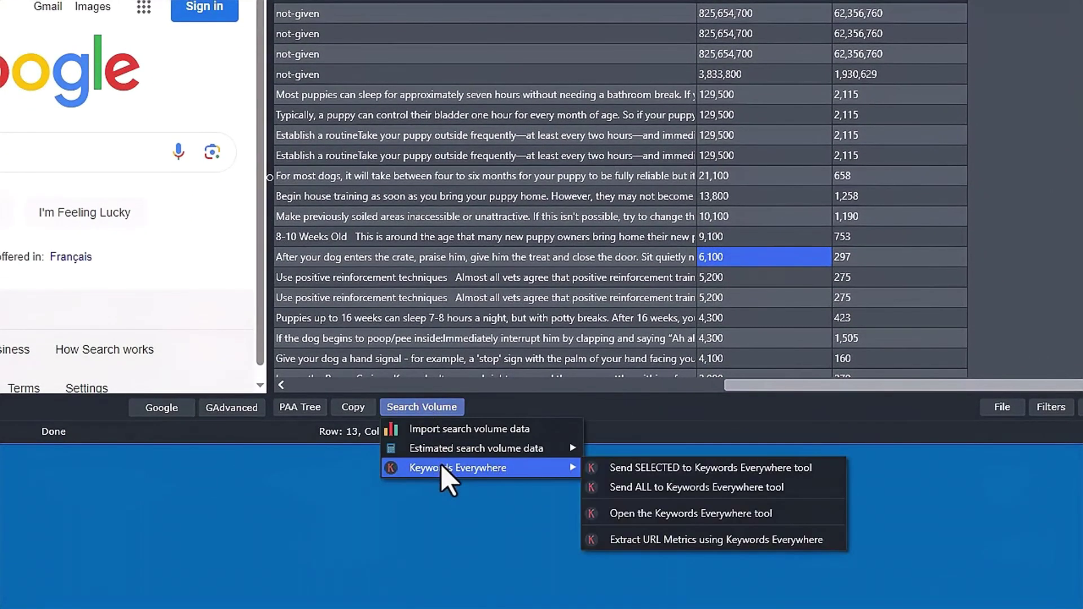
pyautogui.click(693, 489)
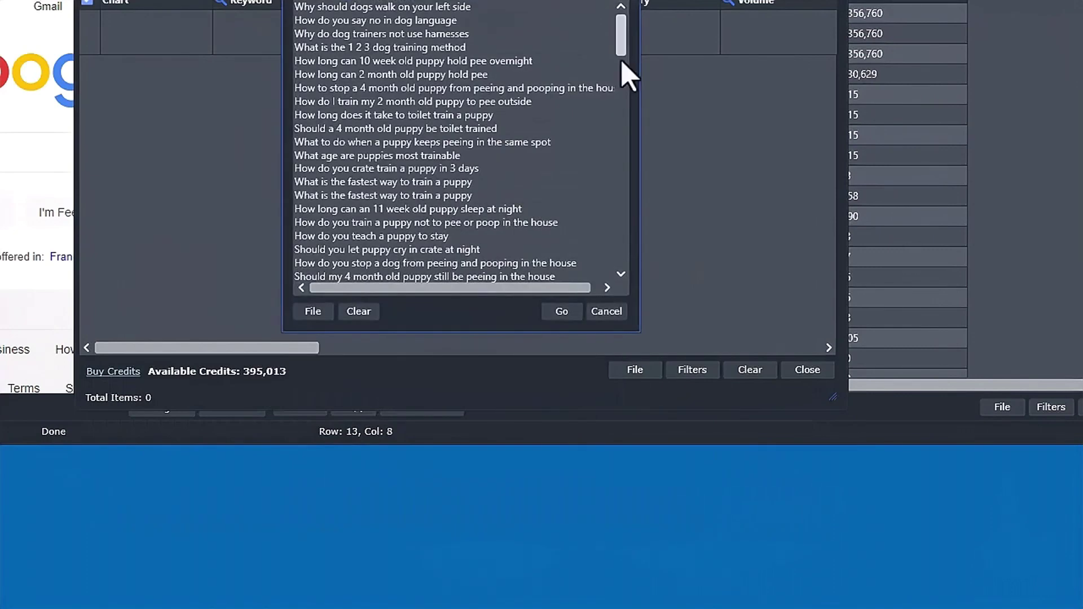
pyautogui.click(561, 312)
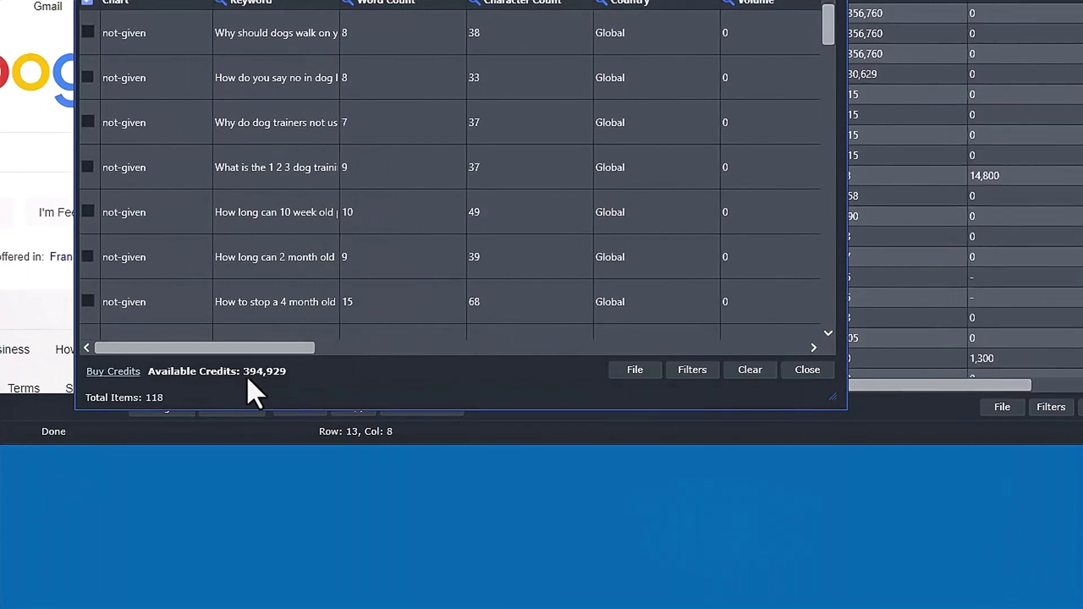
pyautogui.moveTo(598, 0); pyautogui.dragTo(629, 39)
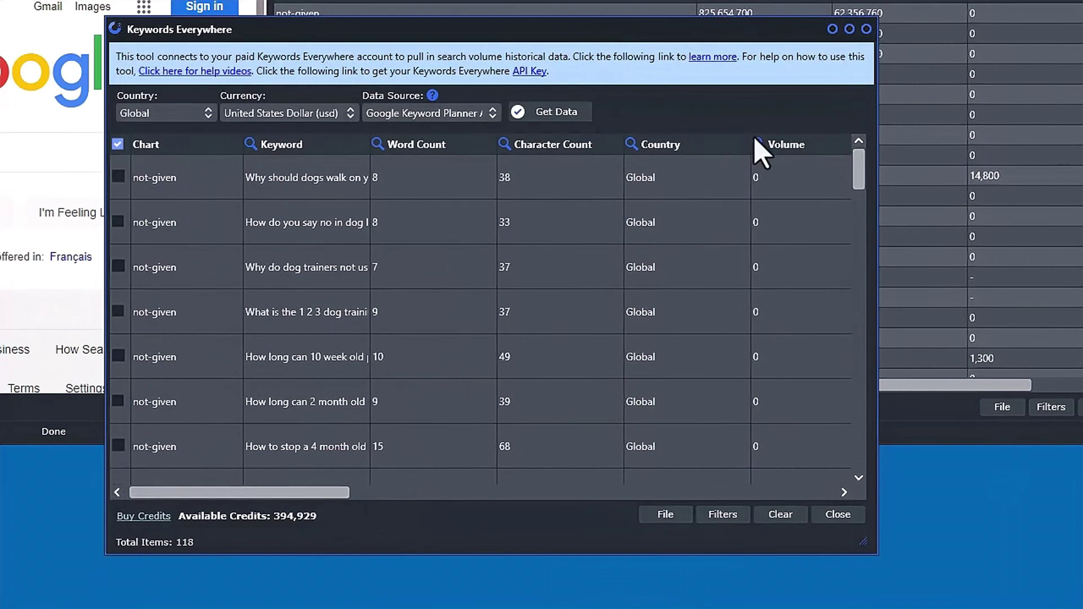
pyautogui.click(788, 144)
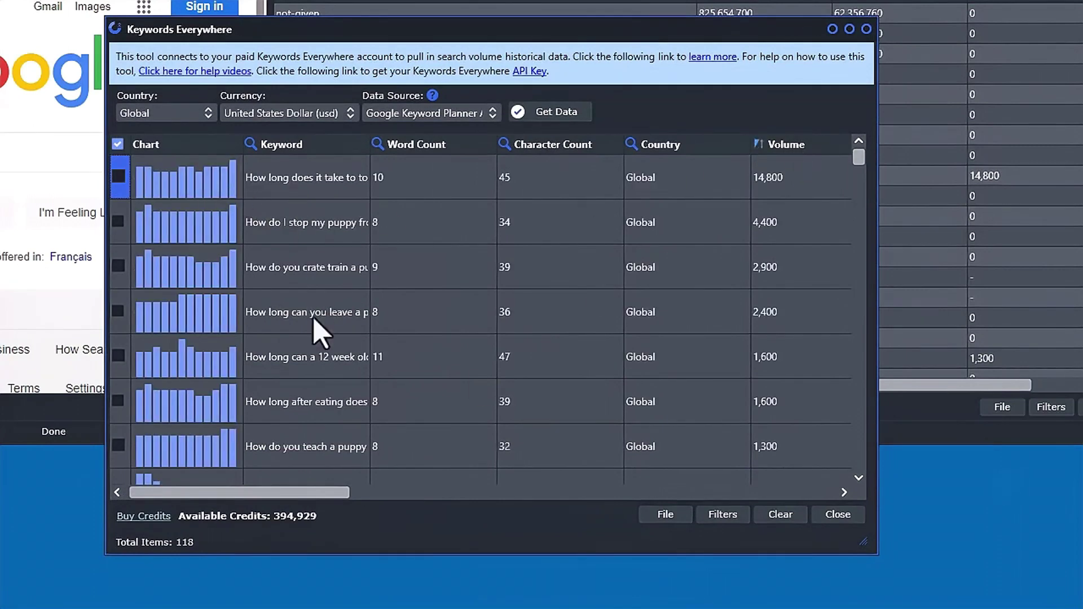
pyautogui.moveTo(854, 160); pyautogui.dragTo(857, 94)
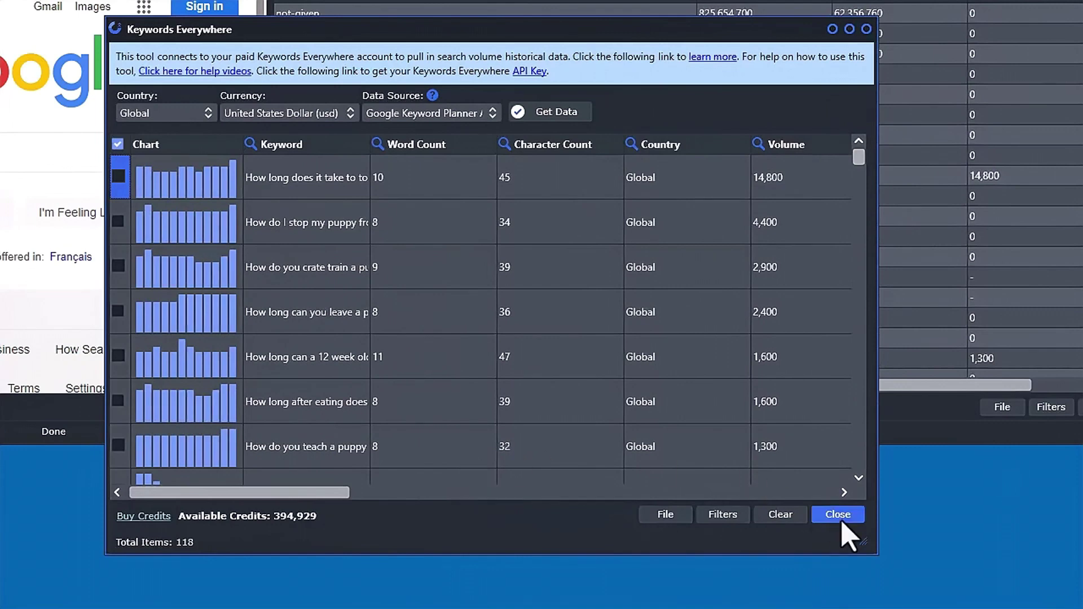